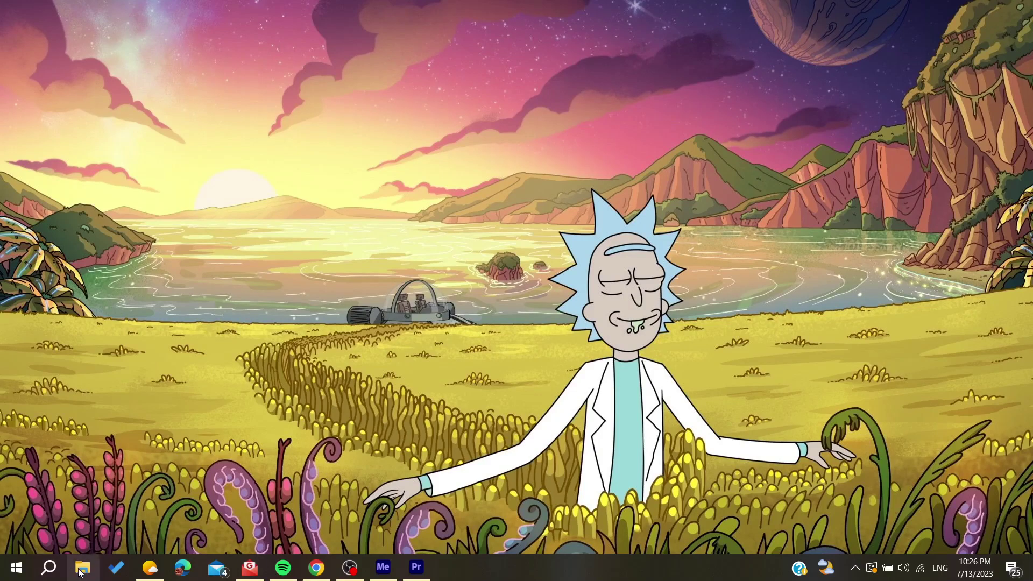
Search the computer for "riot" to find the Riot Client app
key(super)
text(riot)
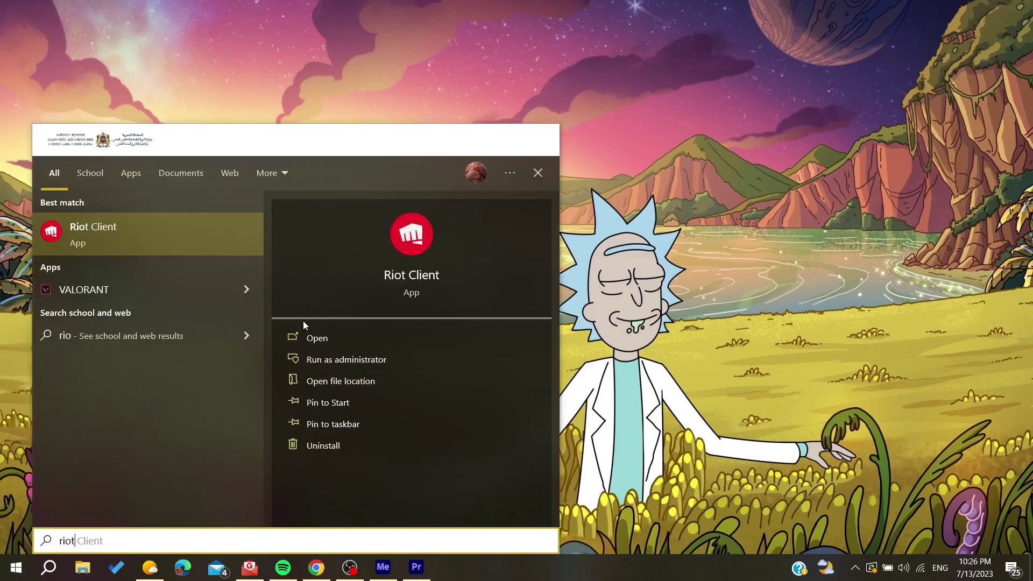
click(405, 244)
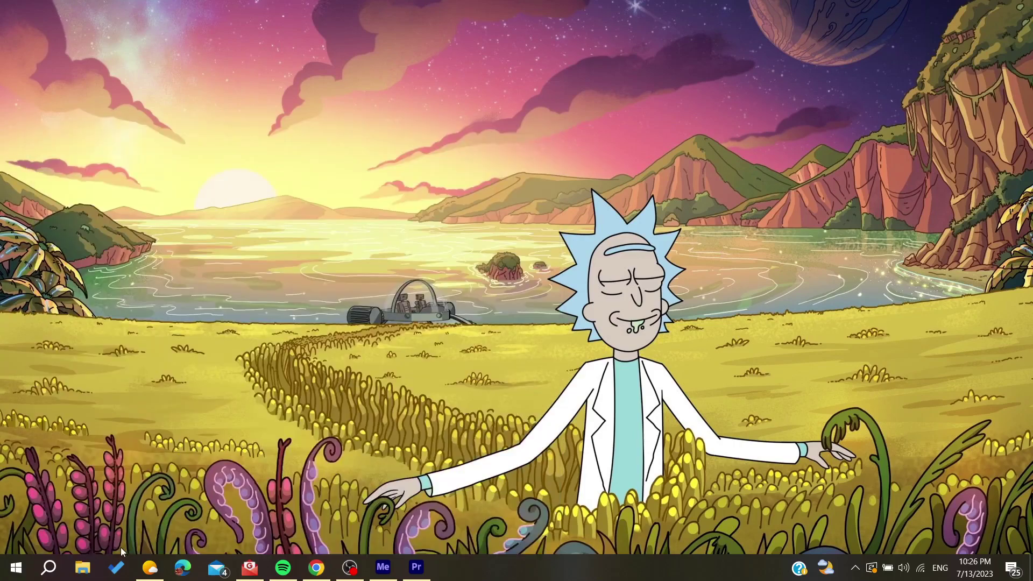
Open File Explorer and go to the Games folder on Disque local (D:)
click(86, 570)
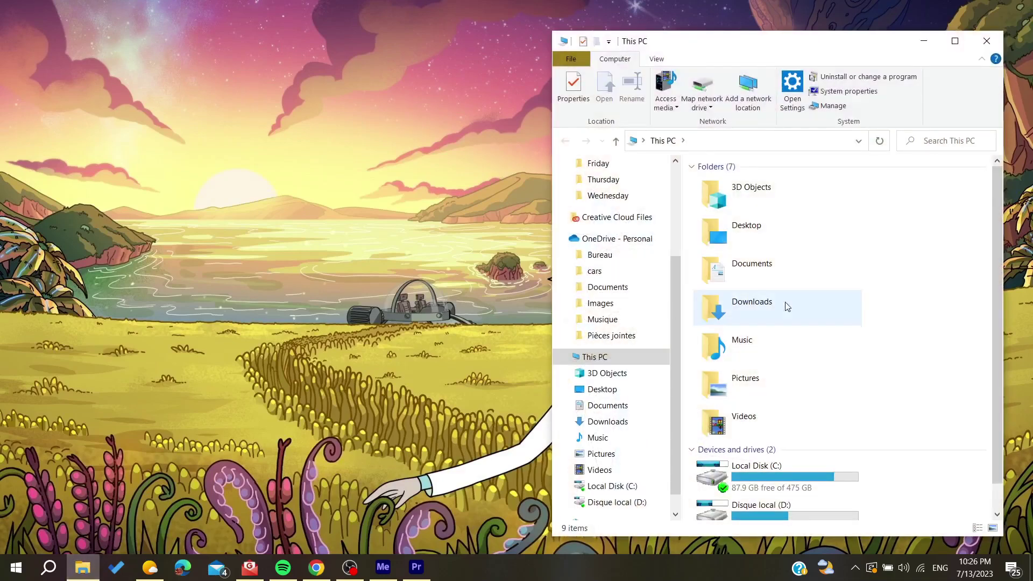
scroll(807, 404, down, 1)
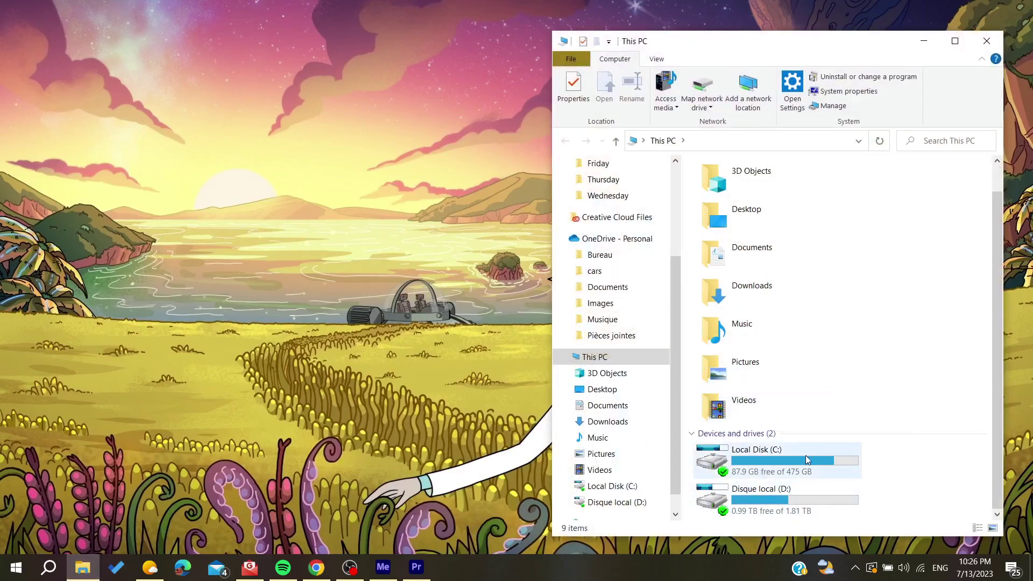
double_click(755, 505)
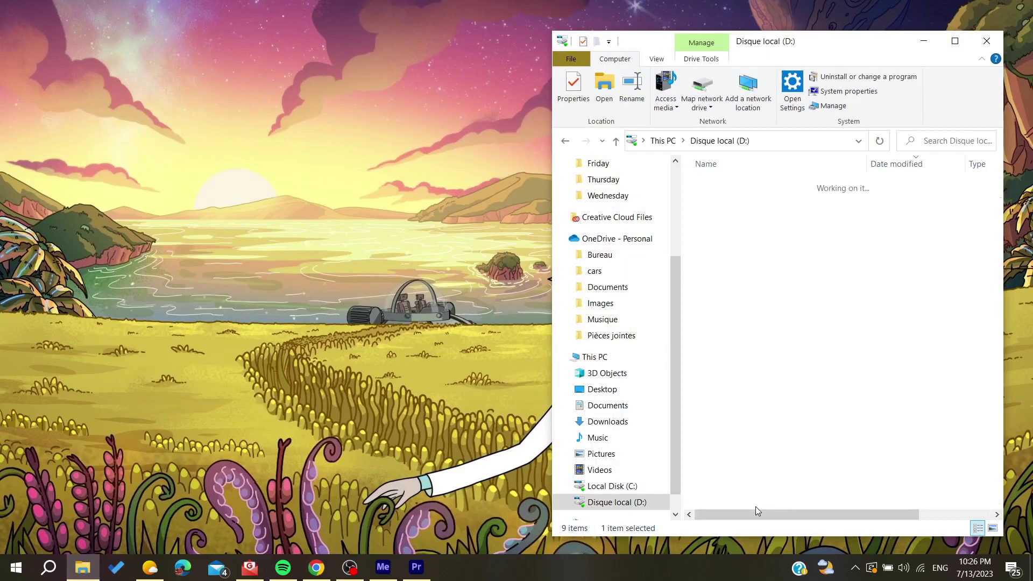
drag(819, 46, 637, 37)
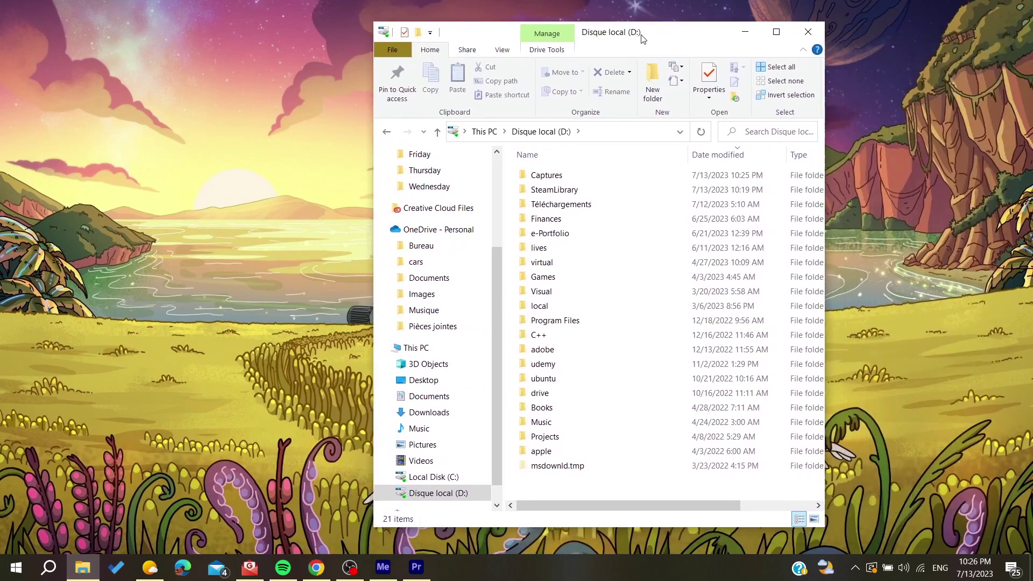
click(575, 221)
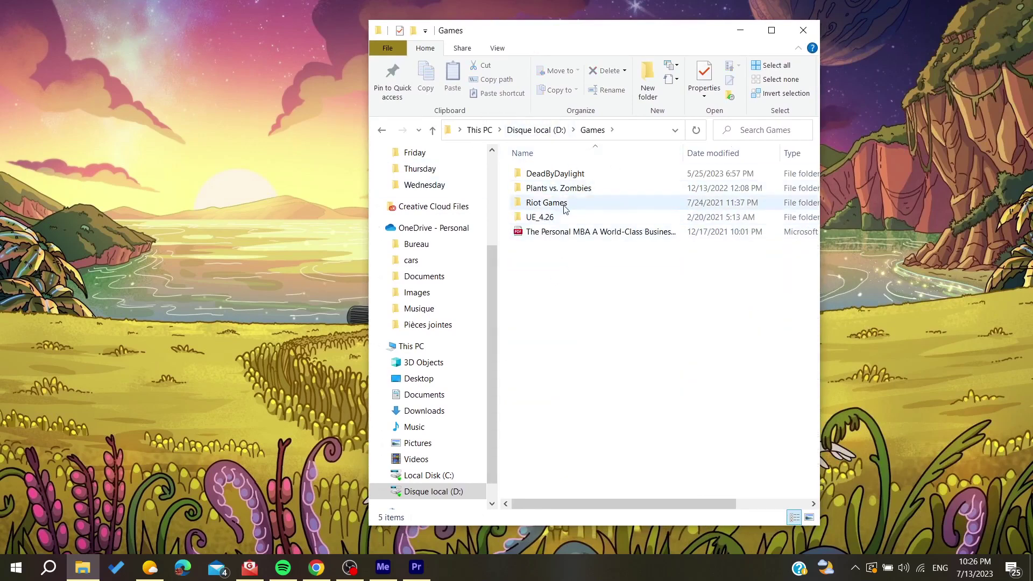
Go to the Riot Client folder inside Riot Games and run RiotClientServices.exe
double_click(546, 202)
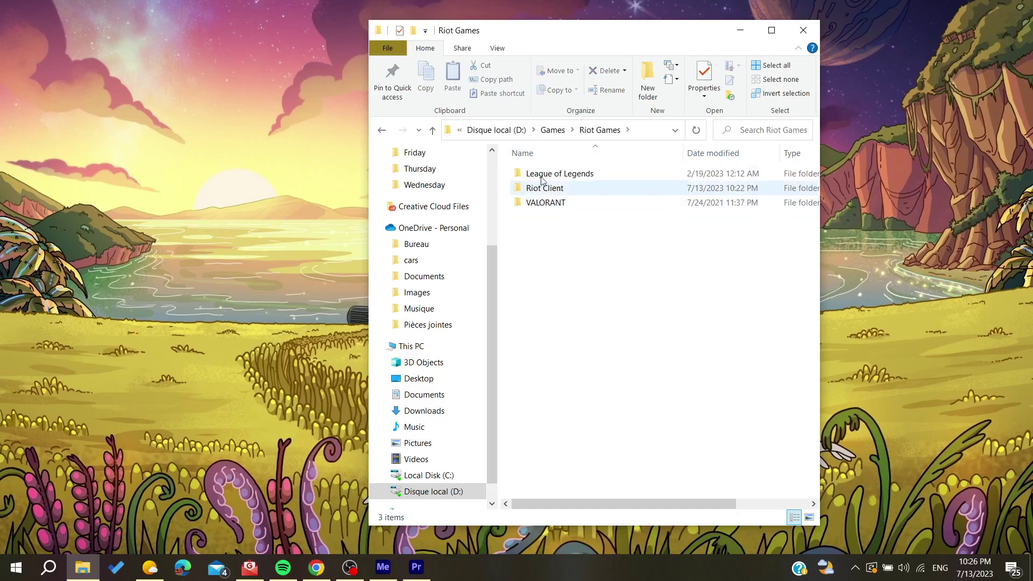
click(546, 188)
double_click(547, 188)
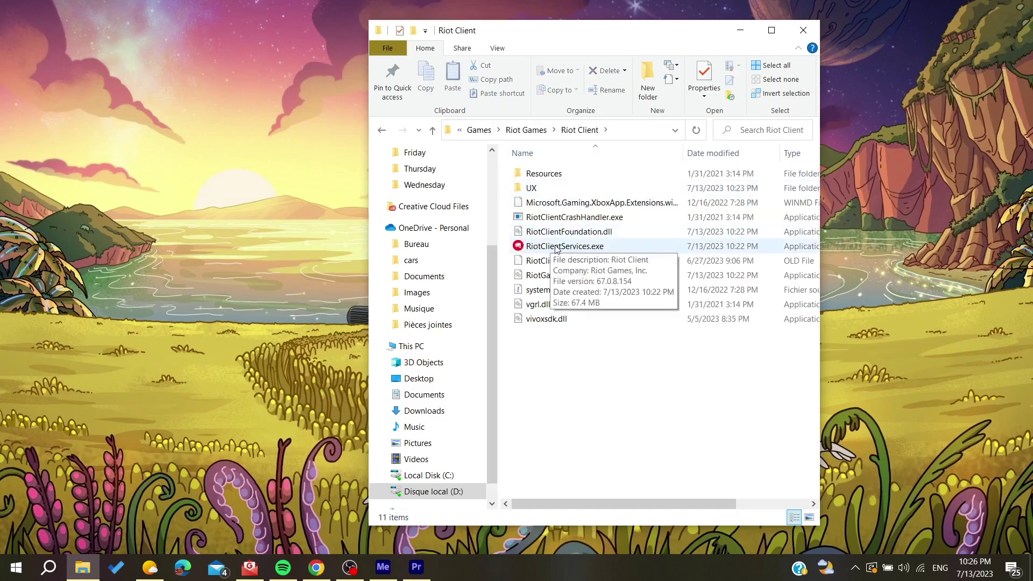
double_click(594, 247)
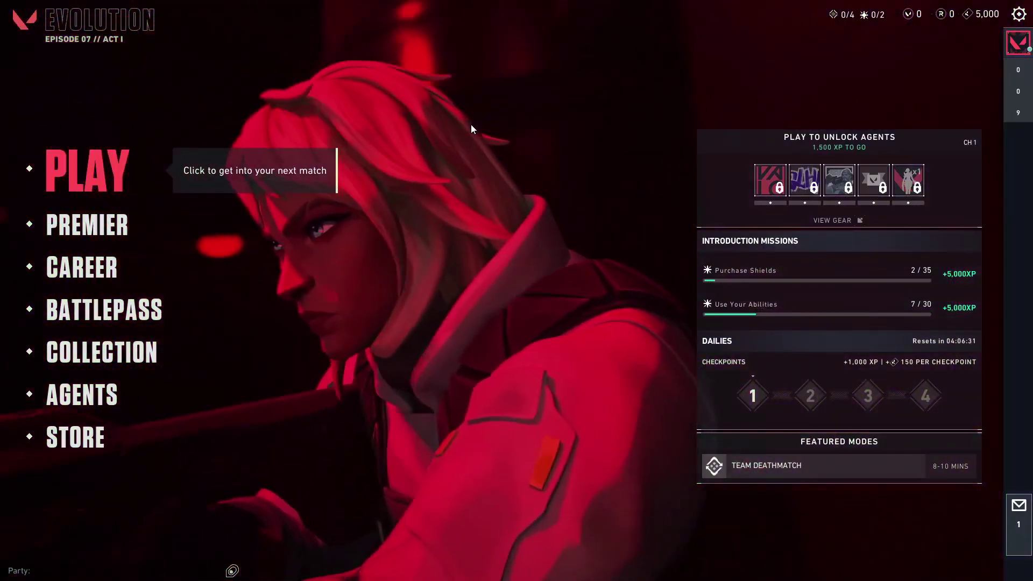
Open VALORANT's voice chat audio settings and check the choices for the input device
key(Escape)
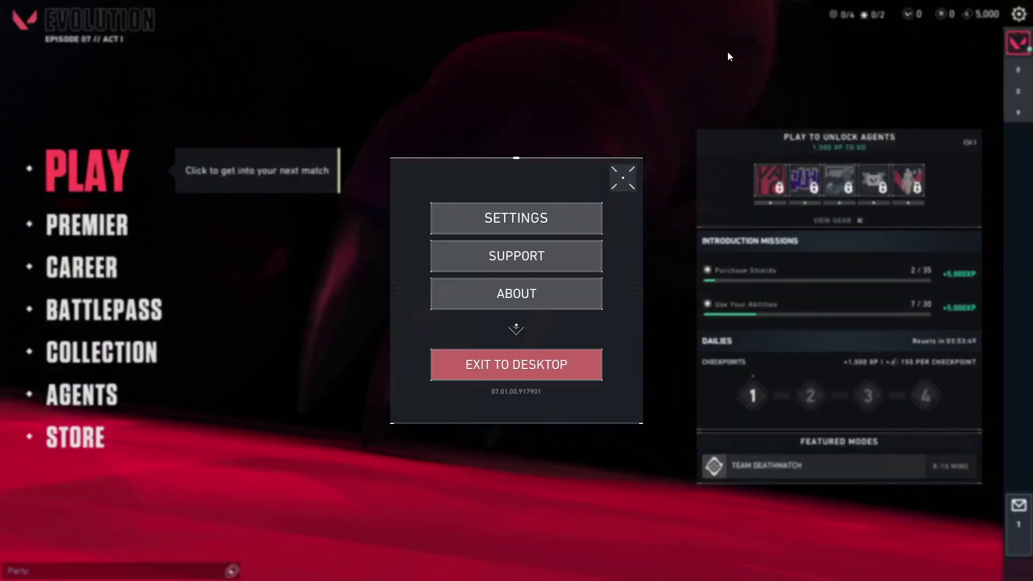
click(487, 219)
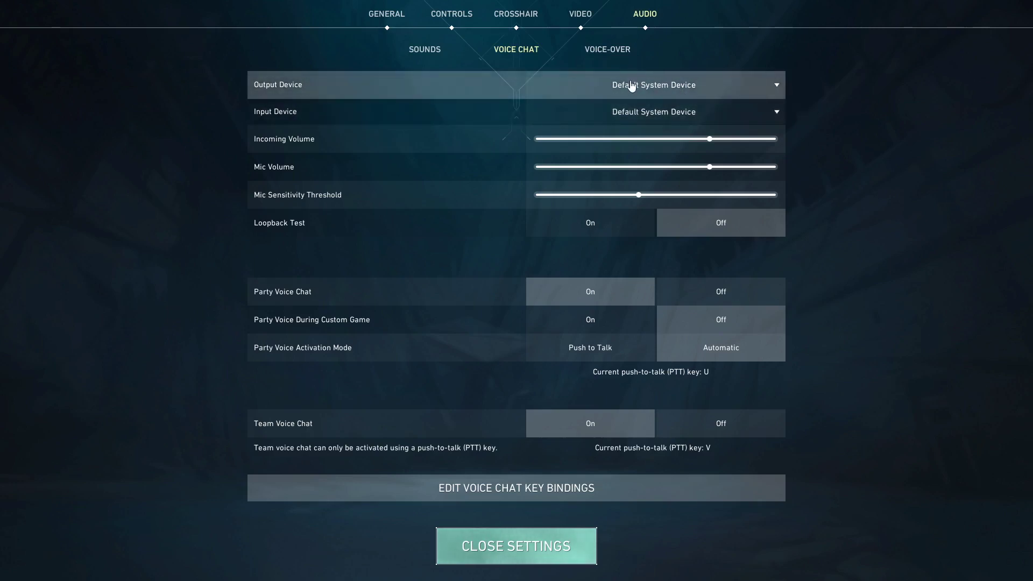
click(616, 113)
click(616, 113)
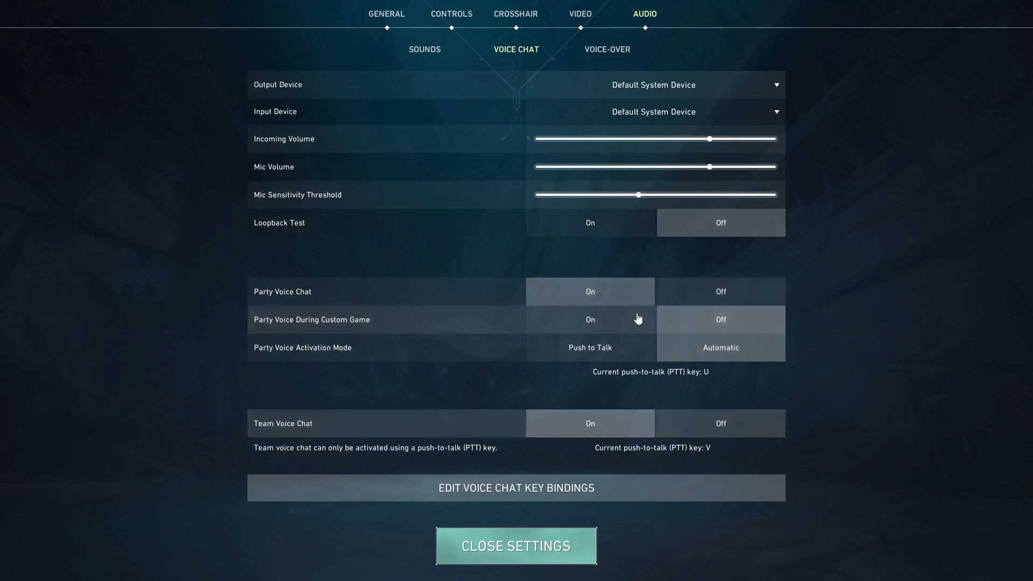
Switch from VALORANT to the Windows desktop
key(super)
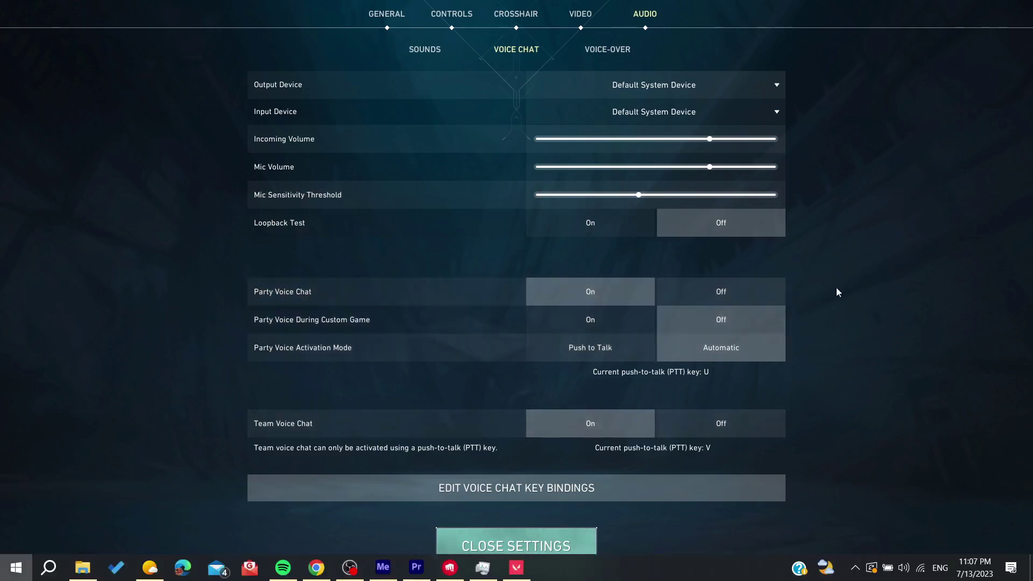
click(517, 567)
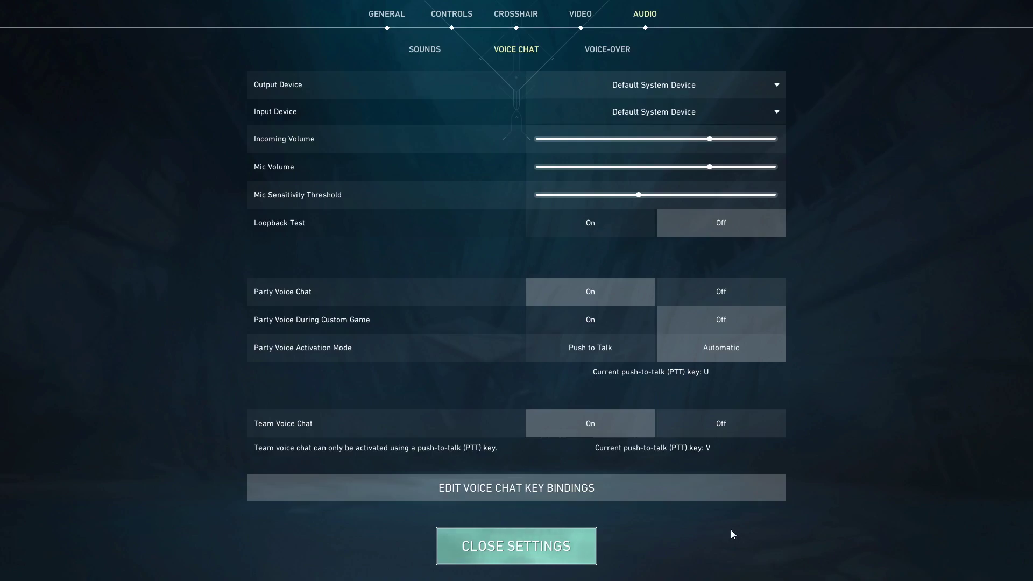
key(super)
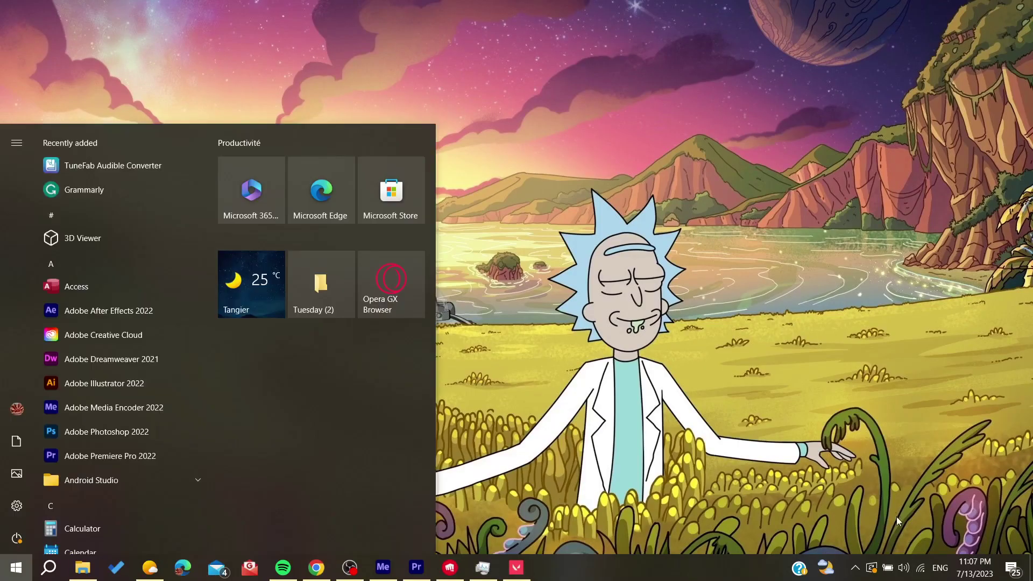
key(super)
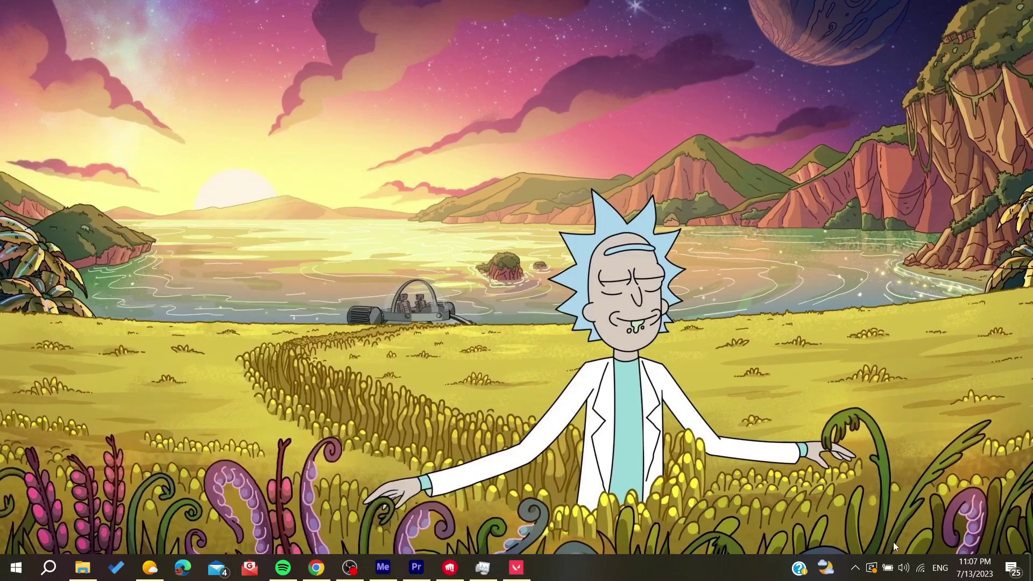
right_click(899, 573)
click(770, 480)
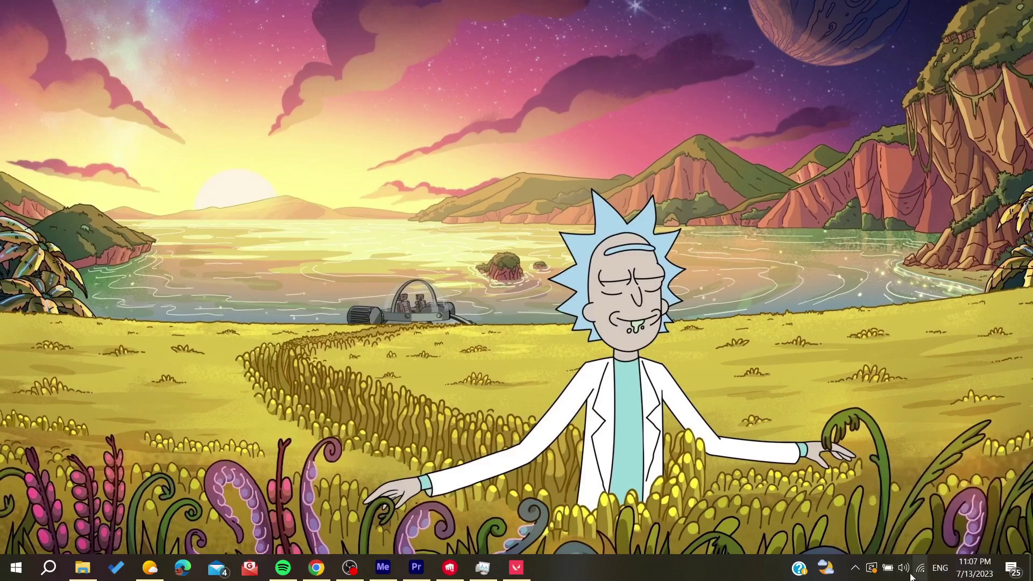
click(856, 567)
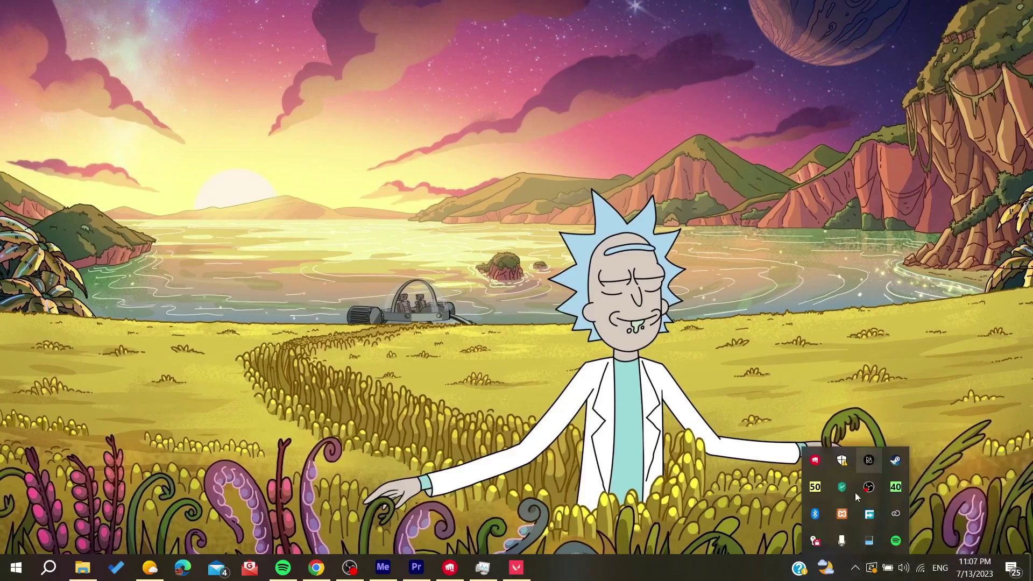
click(947, 458)
right_click(902, 569)
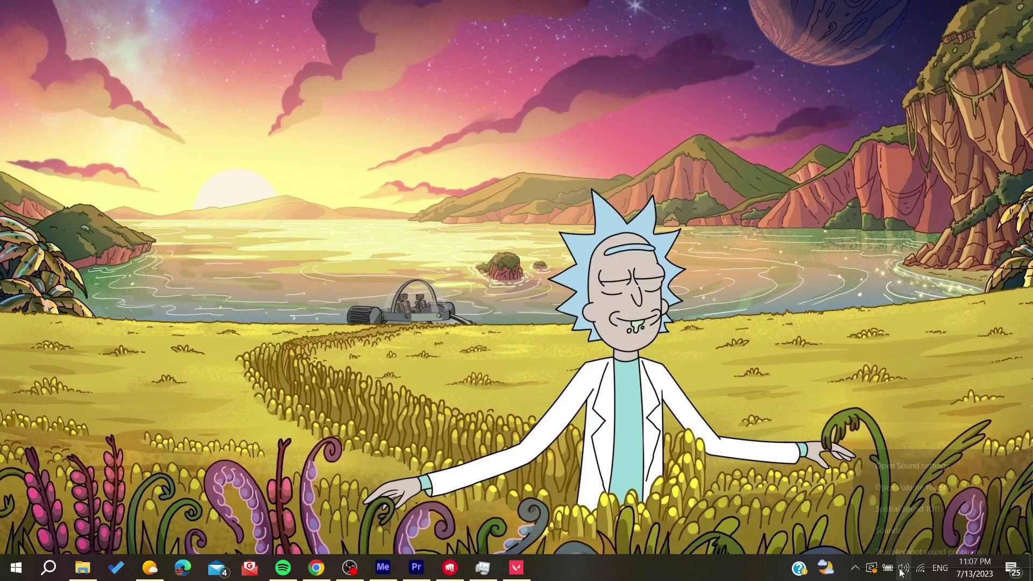
click(912, 470)
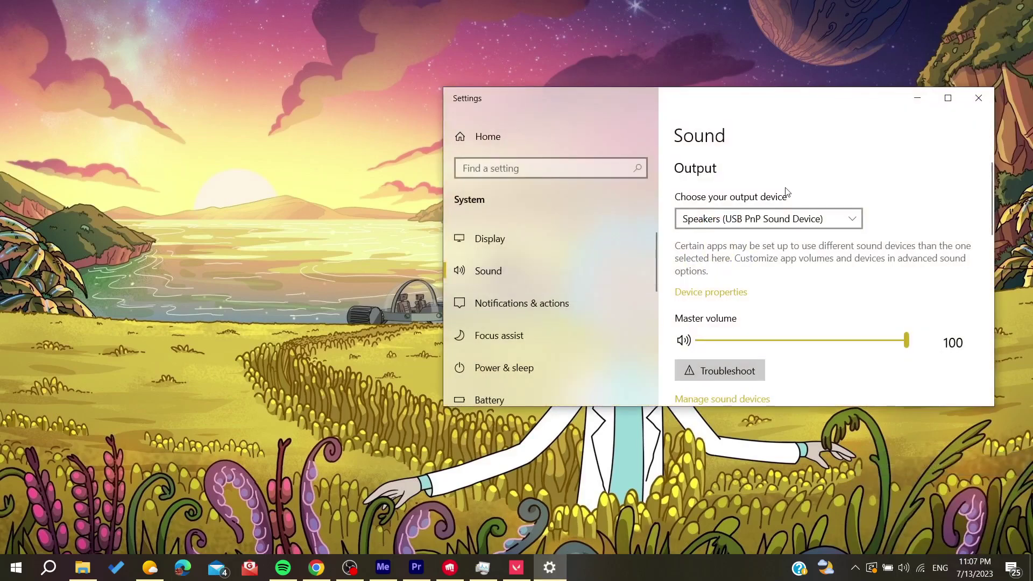
click(982, 99)
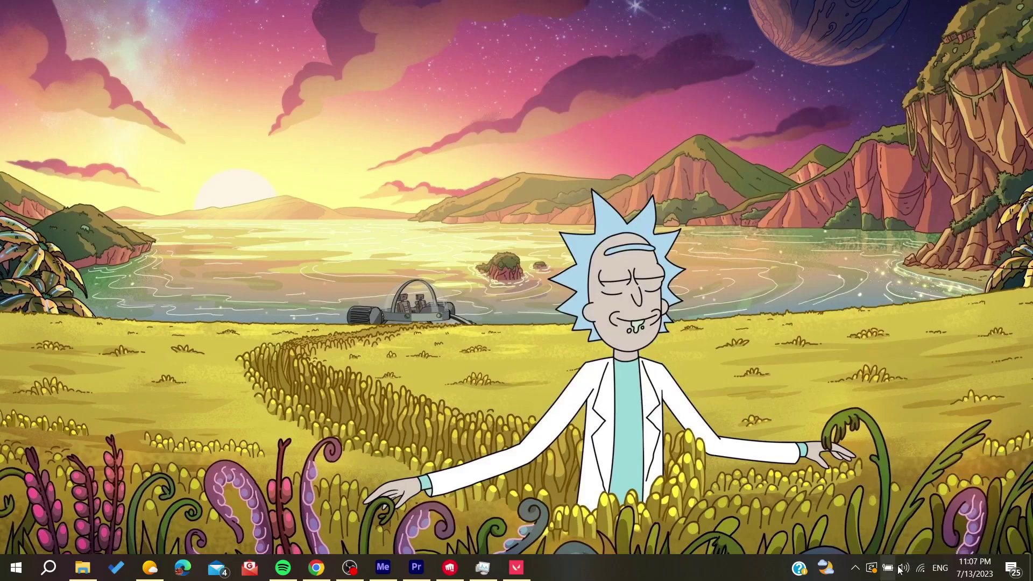
Open the classic Windows Sound dialog and show its list of recording devices
right_click(902, 569)
click(890, 530)
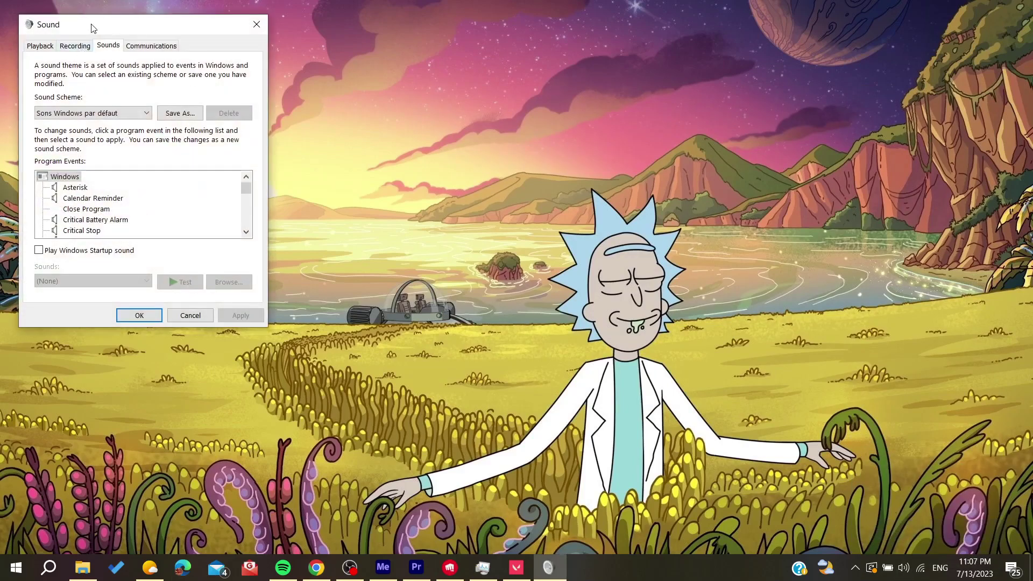
drag(90, 26, 240, 43)
click(221, 62)
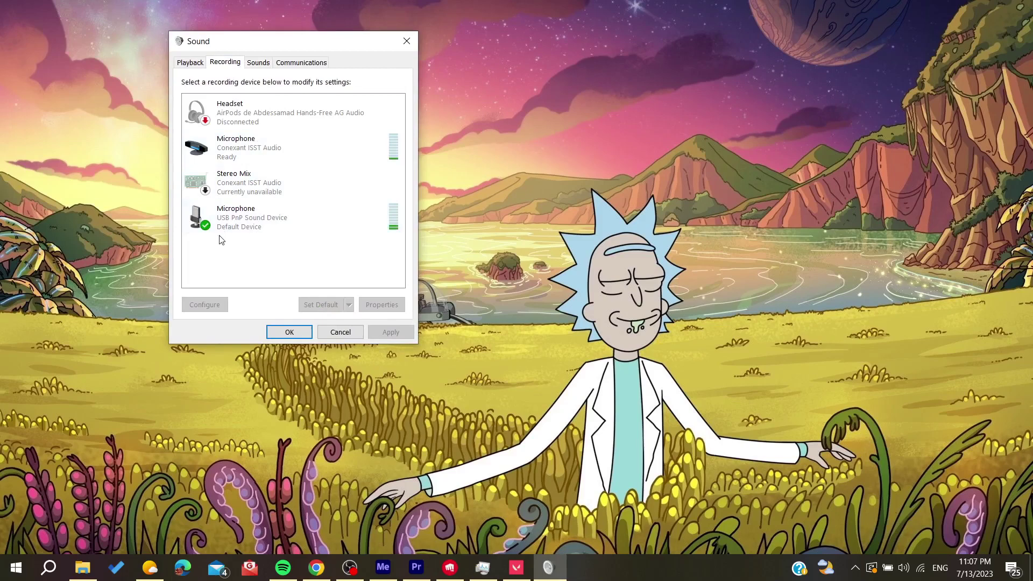
Open the properties of the USB PnP Sound Device microphone and check its input level
double_click(252, 224)
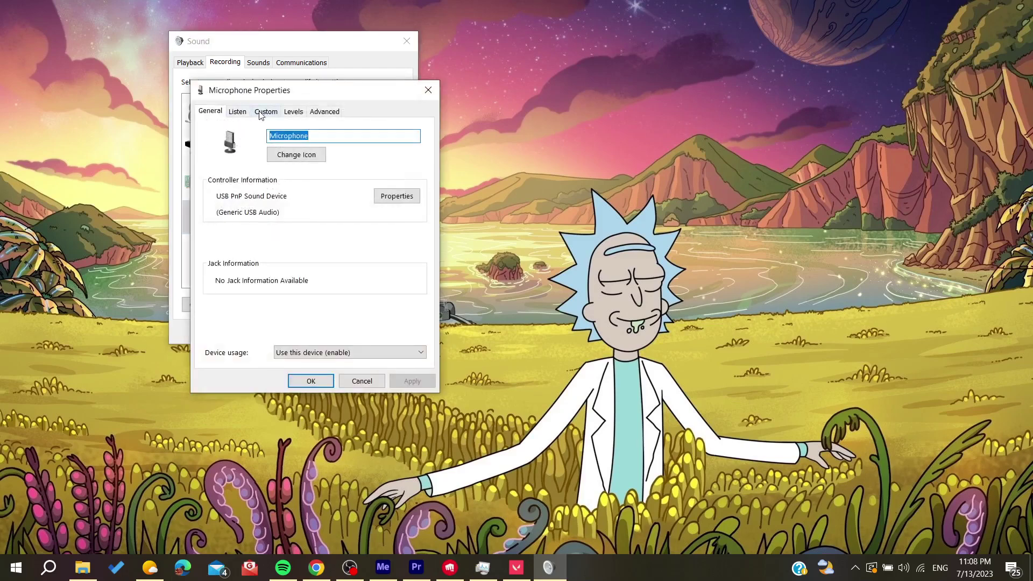
click(292, 112)
click(315, 114)
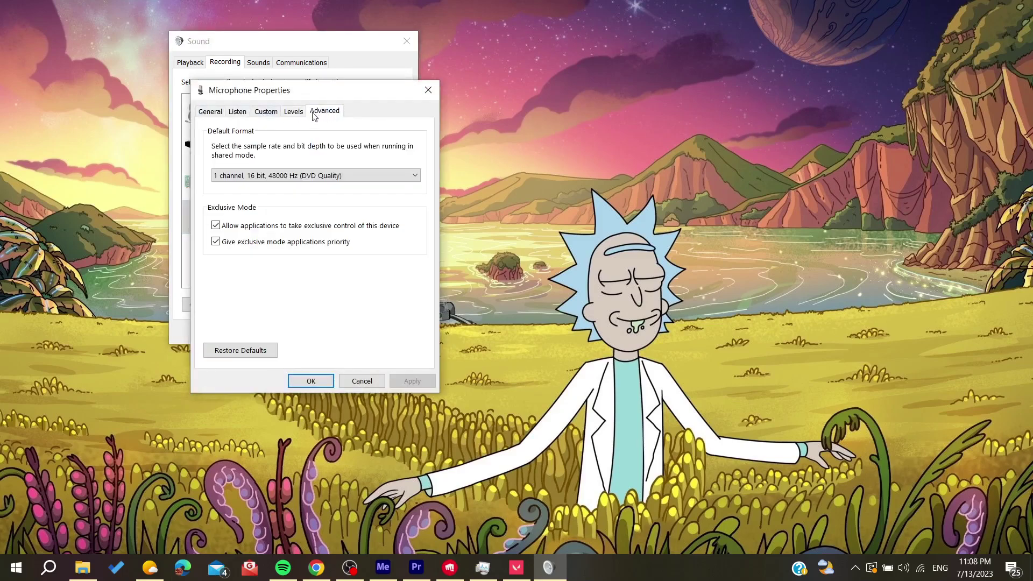
click(290, 114)
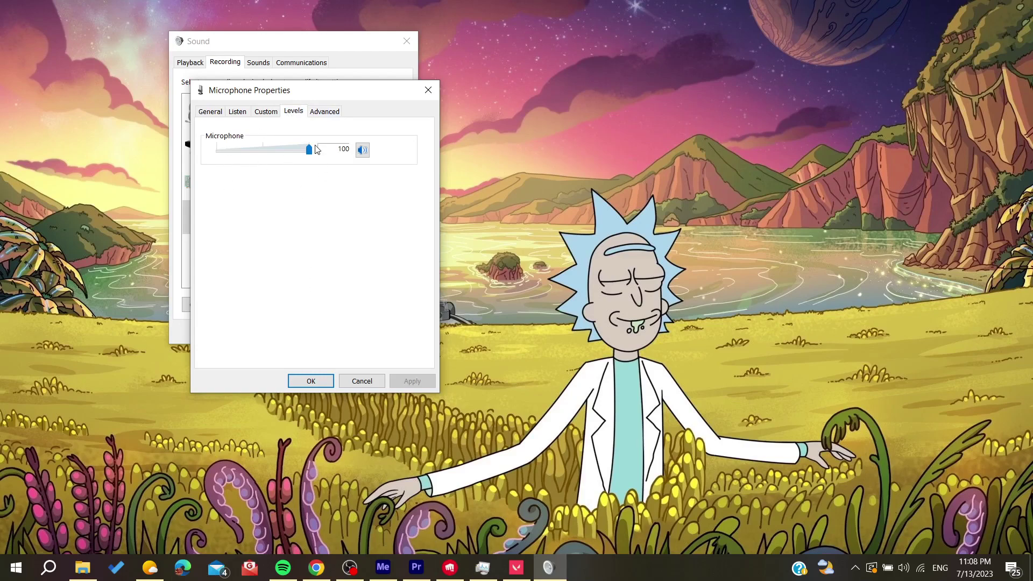
Review the sample rate and bit depth choices for the microphone's default format
click(329, 114)
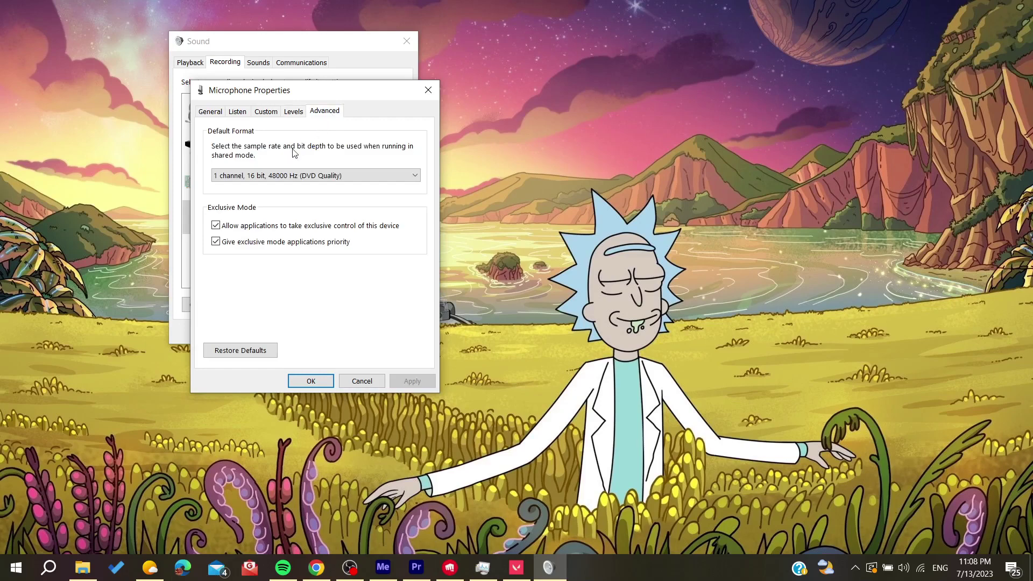
click(294, 176)
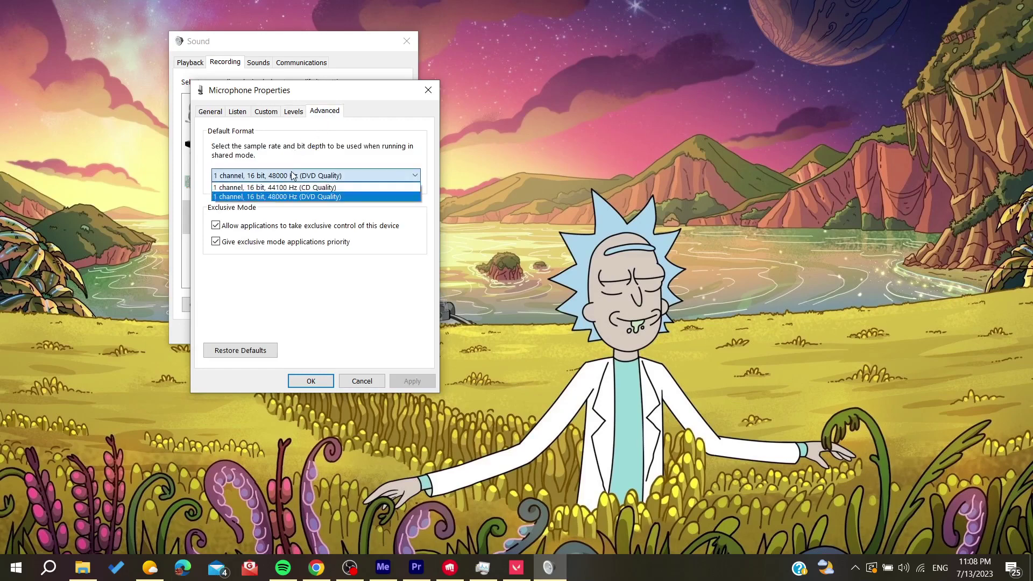
click(295, 157)
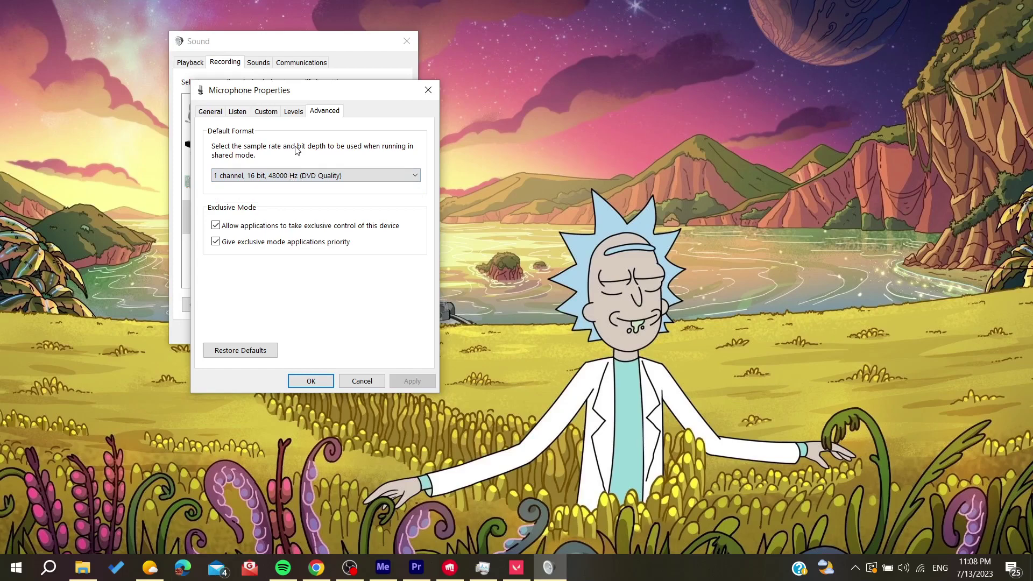
click(268, 175)
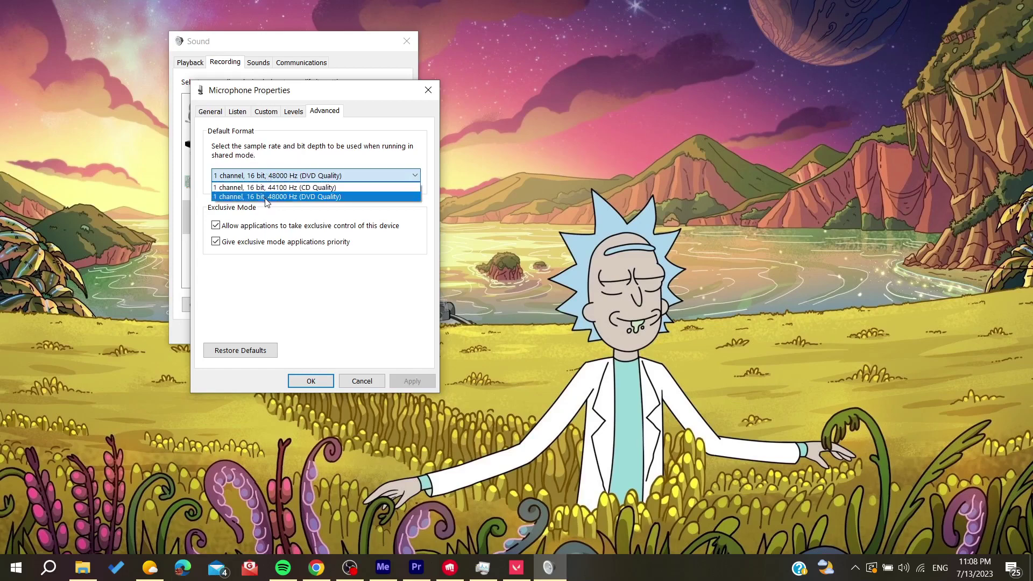
click(290, 143)
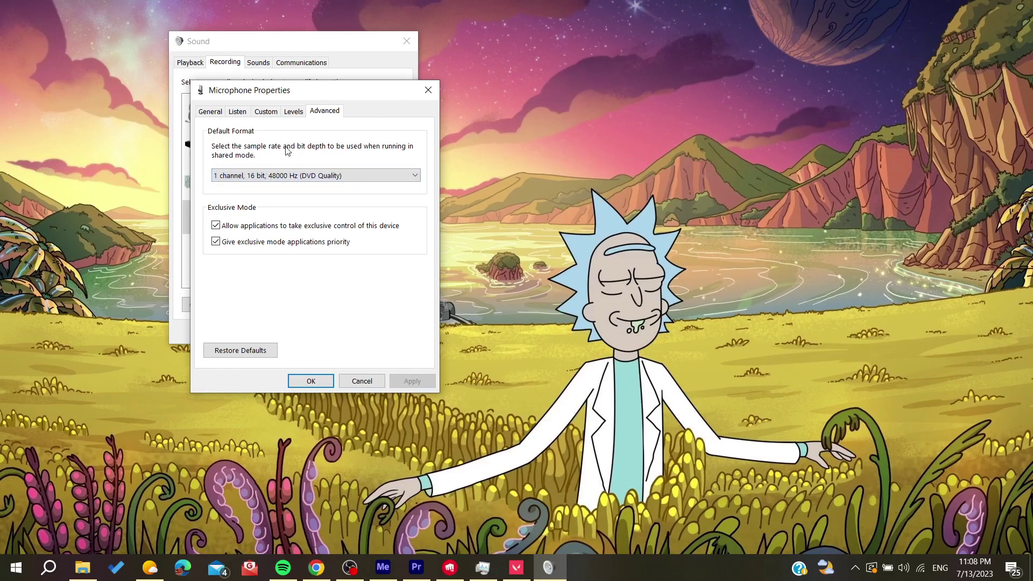
Confirm the microphone properties, close the Sound dialog and switch back to VALORANT's voice chat settings
click(301, 382)
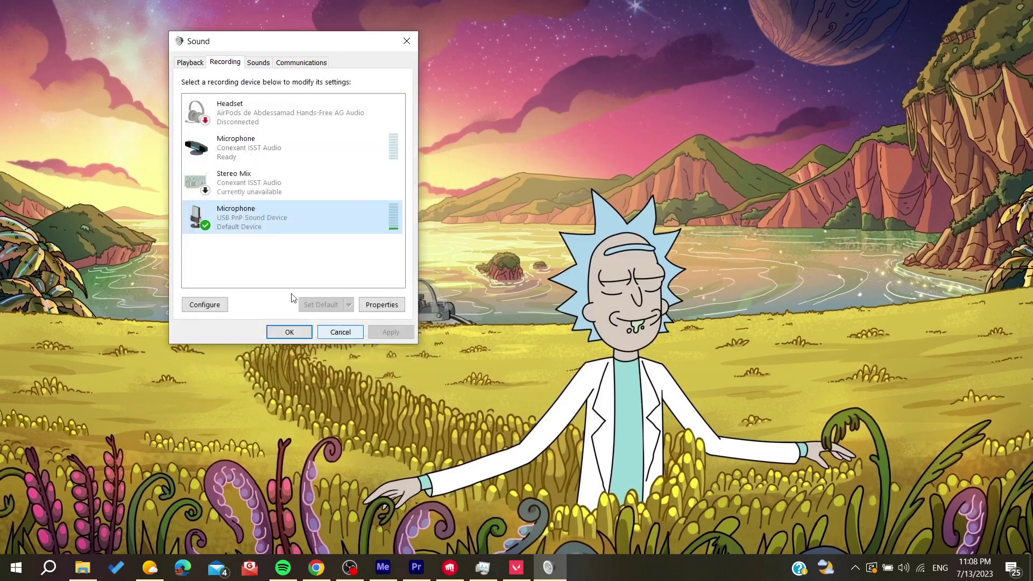
click(328, 336)
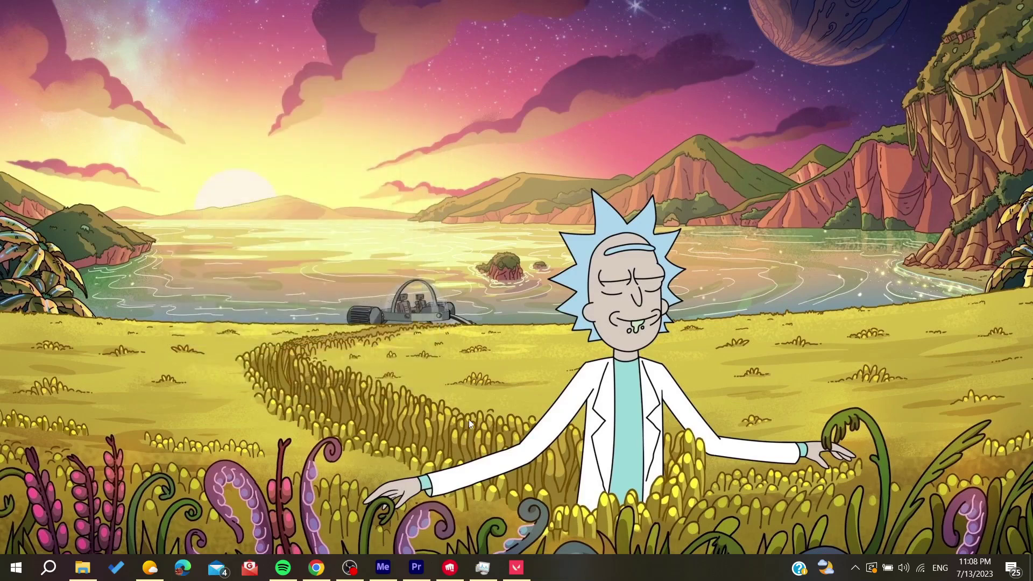
click(515, 567)
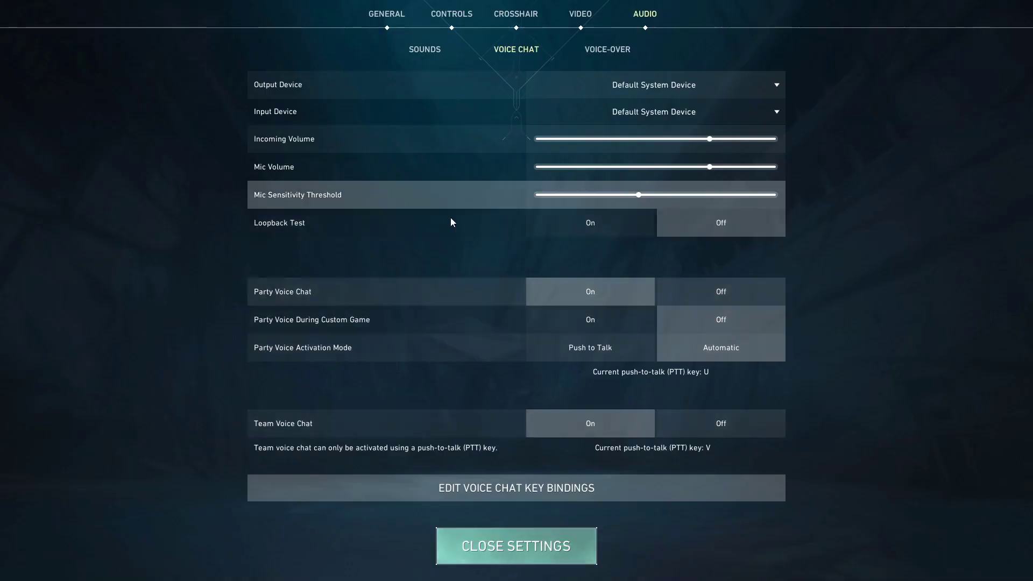